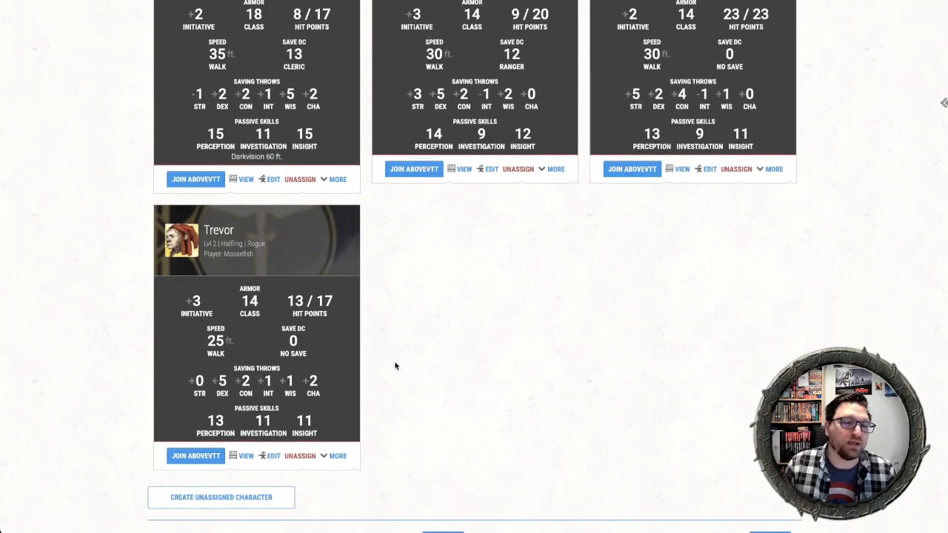
- Open the scene list and deselect the character token in the south corridor to show the full DM map
scroll(400, 363, up, 1)
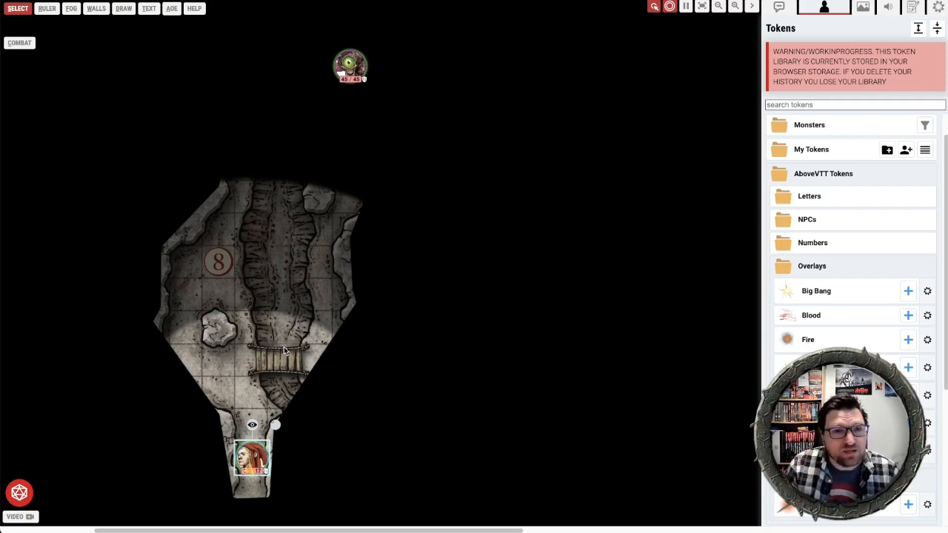
click(862, 9)
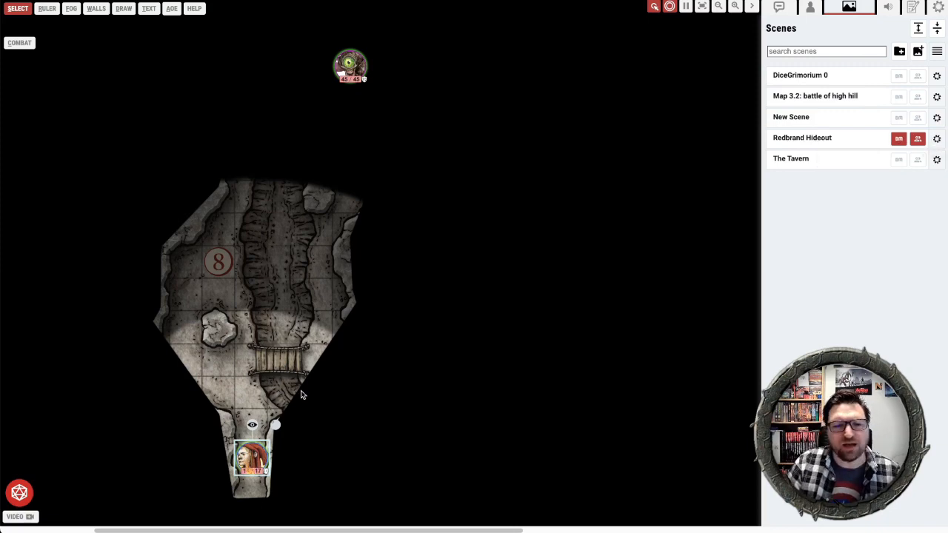
click(252, 425)
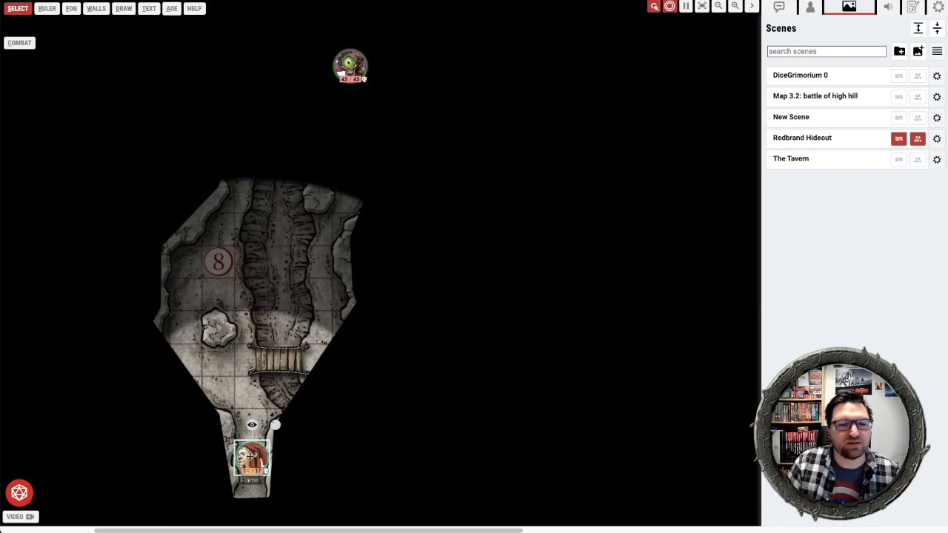
click(263, 450)
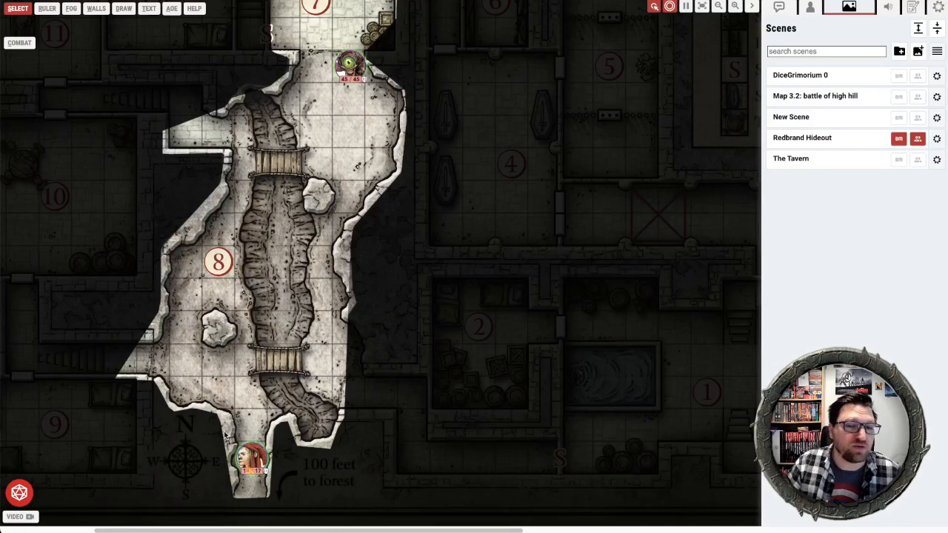
- Move the character token out of the south corridor to the square just below the boulder in area 8
click(236, 440)
drag(280, 482, 285, 487)
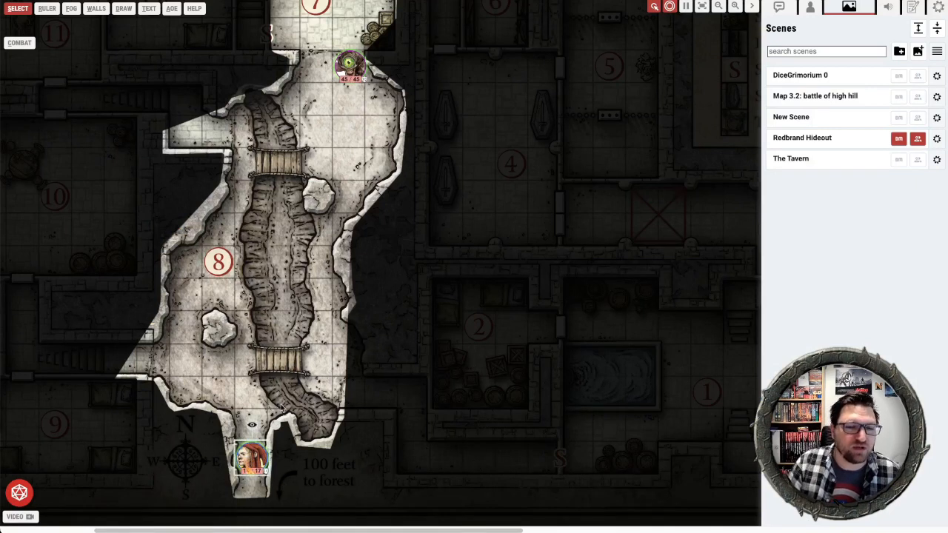
key(Up)
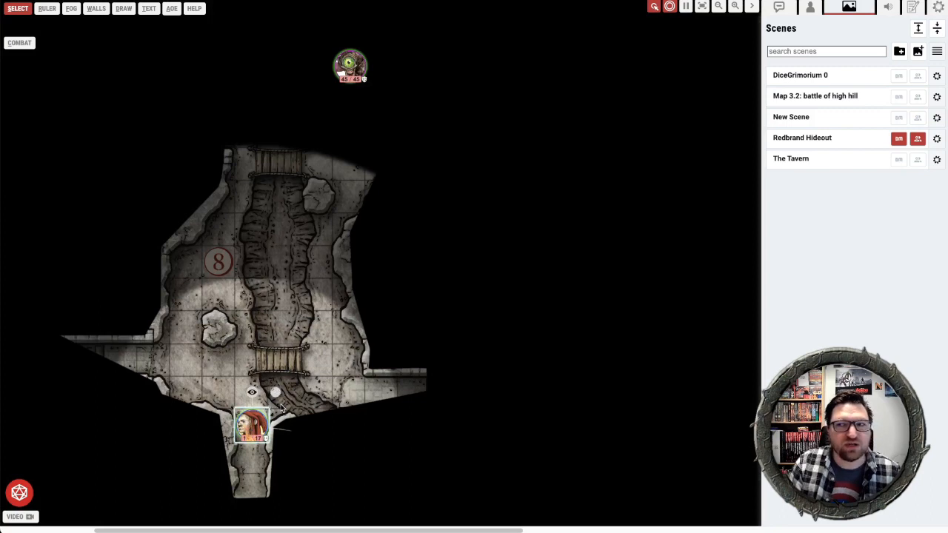
key(Up)
key(Up)
key(Left)
key(Left)
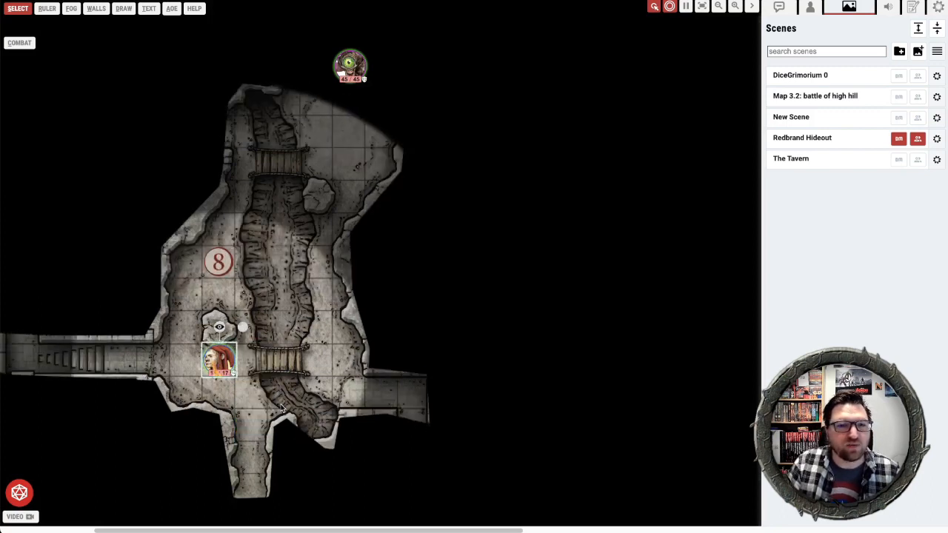
- Move the character token from below the boulder back to the mouth of the south corridor
key(Down)
key(Right)
key(Right)
key(Down)
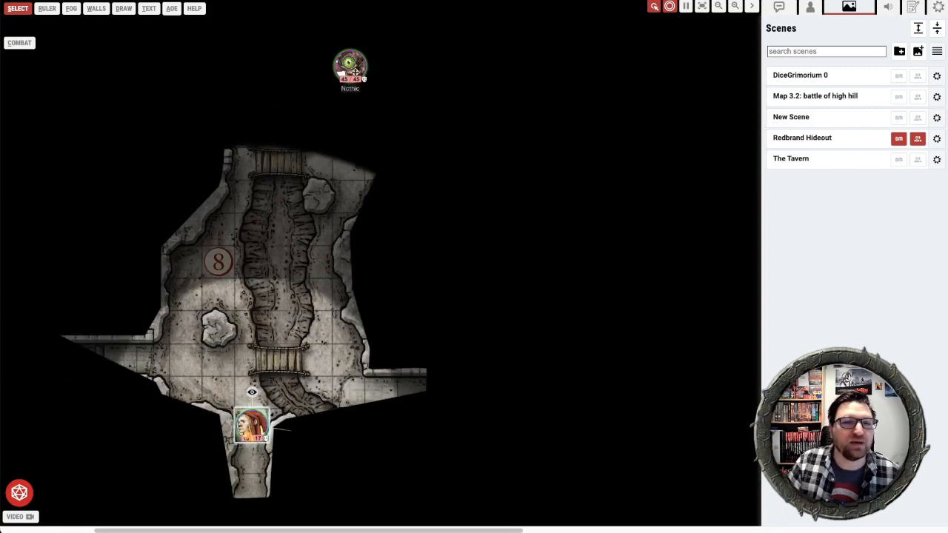
- Move the Nothic token two squares down and two squares left, to the upper bridge in area 8
click(351, 68)
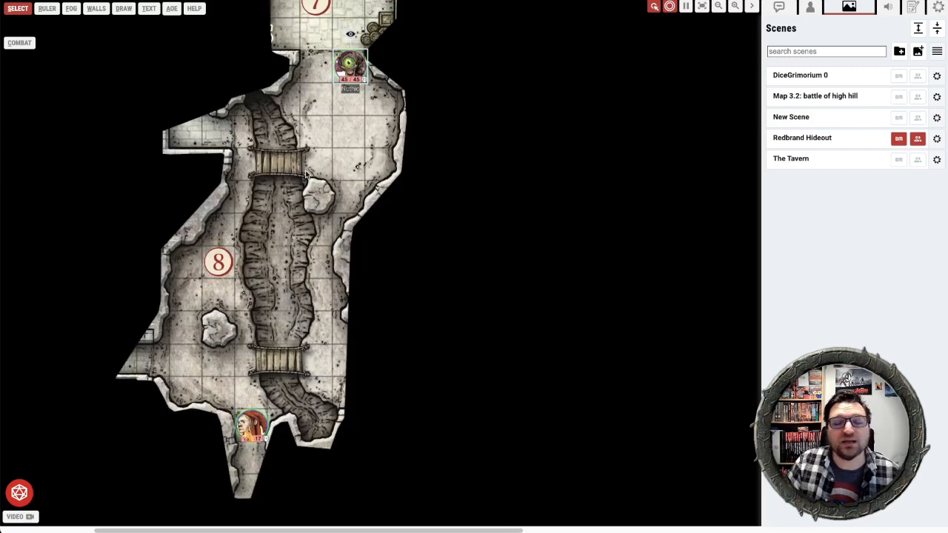
scroll(308, 176, up, 2)
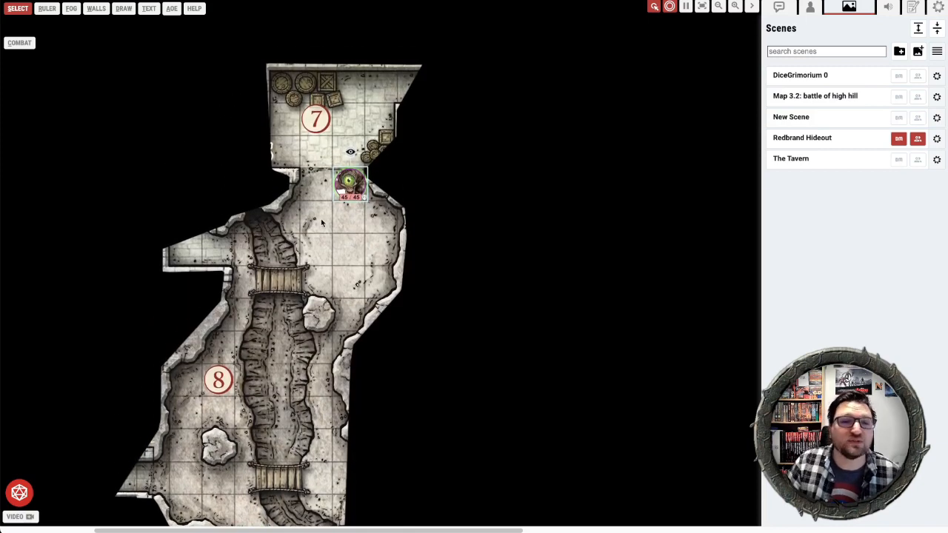
key(Down)
key(Left)
key(Down)
key(Left)
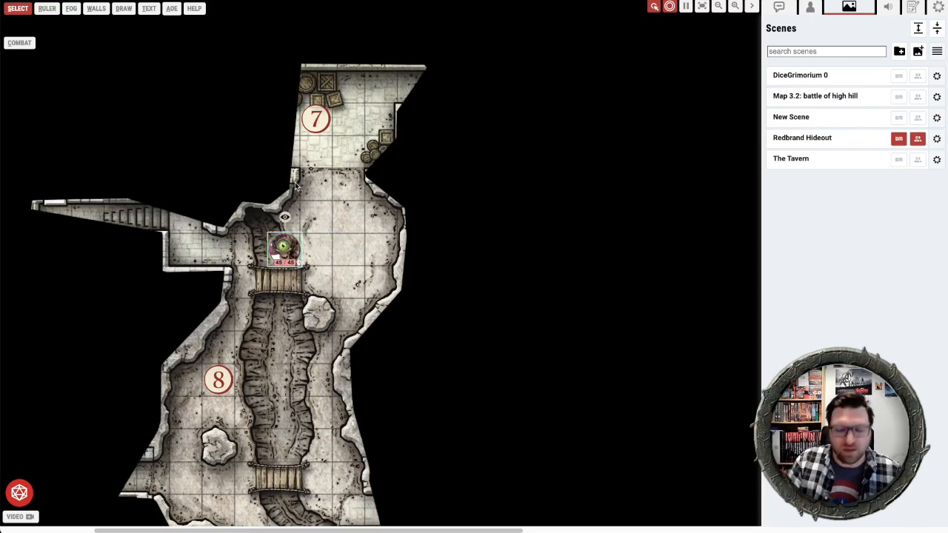
- Return the Nothic token to its starting square at the entrance to area 7
key(Up)
key(Right)
key(Up)
key(Right)
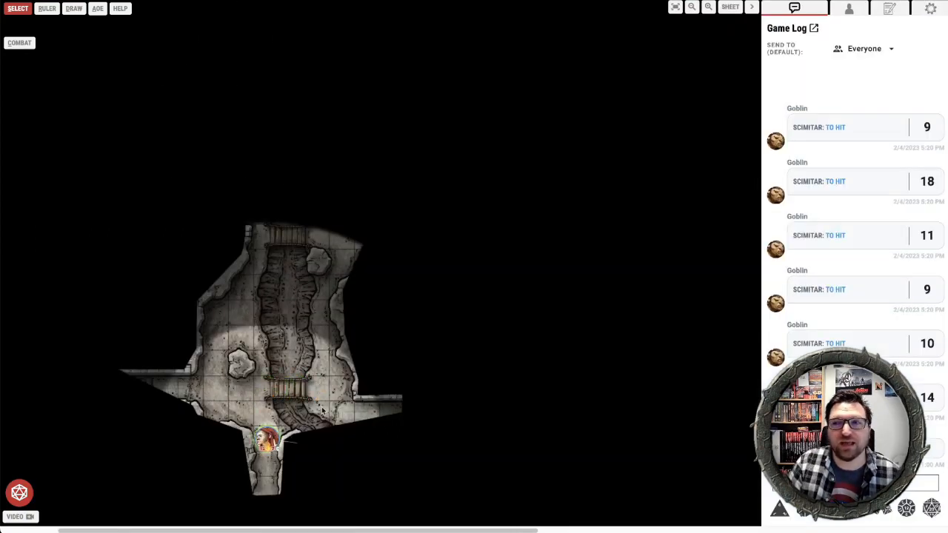
- Switch to the player view and move the character token across the lower bridge to its east end
scroll(319, 368, down, 1)
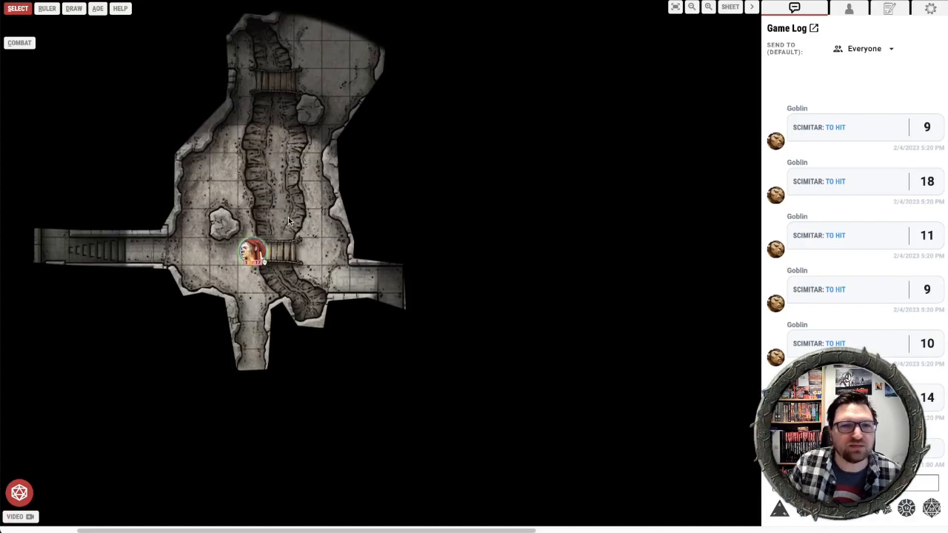
scroll(304, 257, up, 1)
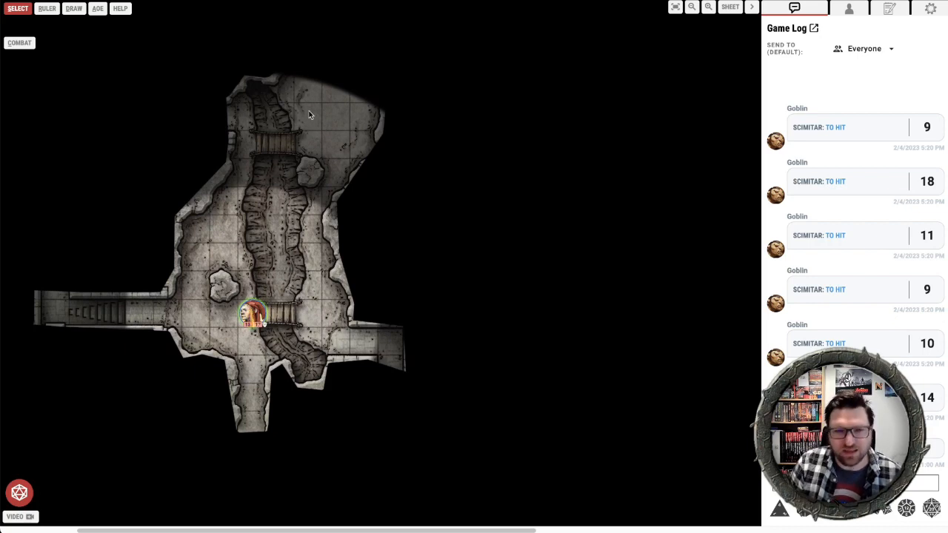
click(252, 314)
key(Up)
key(Down)
key(Right)
key(Right)
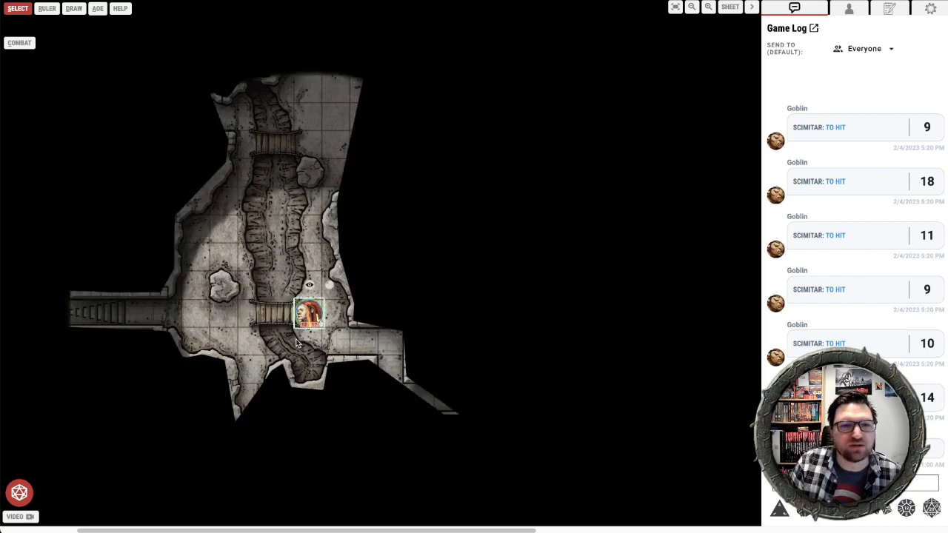
- Advance the character token two squares north along the east side of the chasm, and return it to the bridge
key(Up)
key(Up)
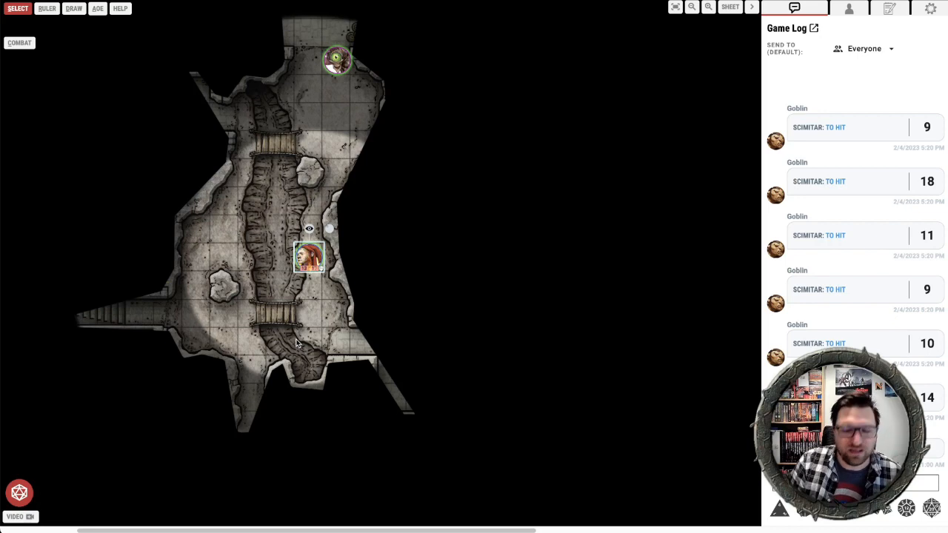
key(Down)
key(Down)
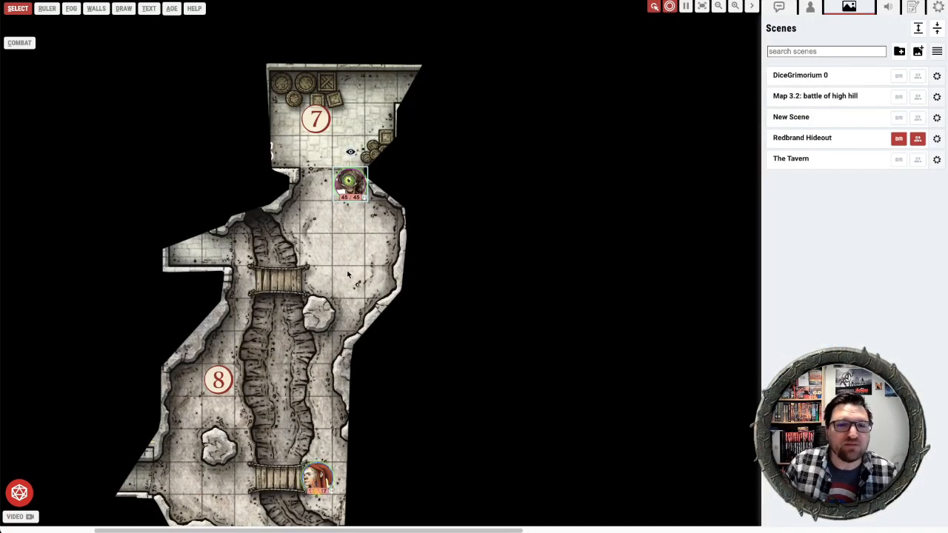
- In the DM view, deselect the Nothic, check the Darkness filter in the Redbrand Hideout scene settings, and save them
click(348, 274)
scroll(508, 196, down, 2)
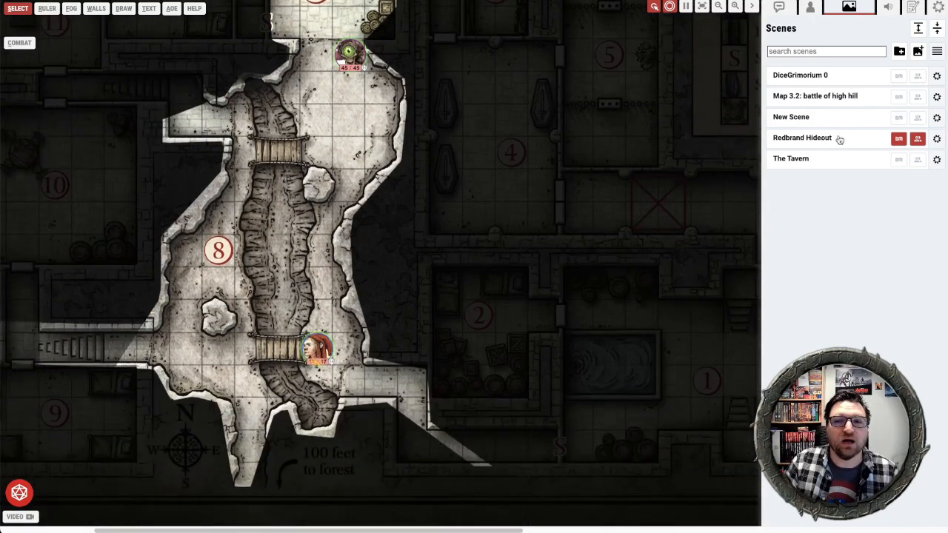
mouse_move(839, 139)
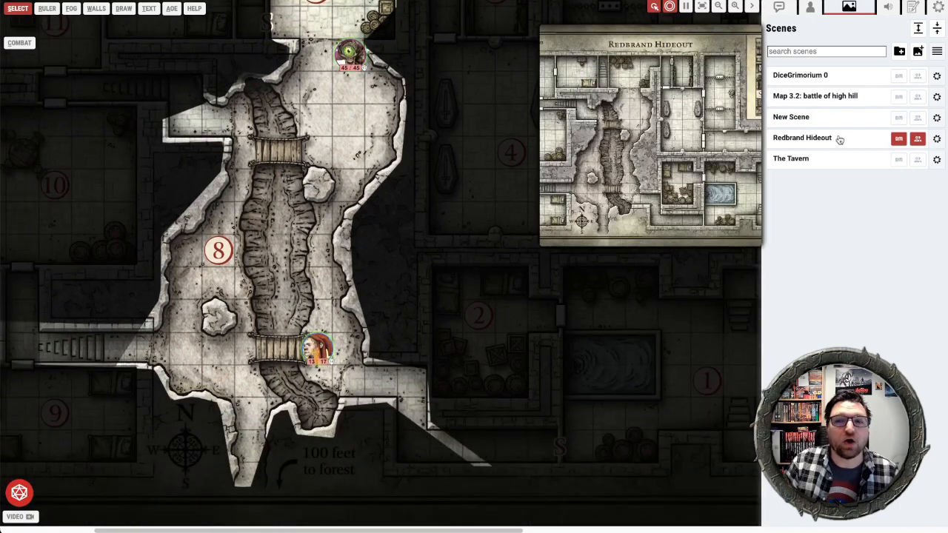
click(936, 139)
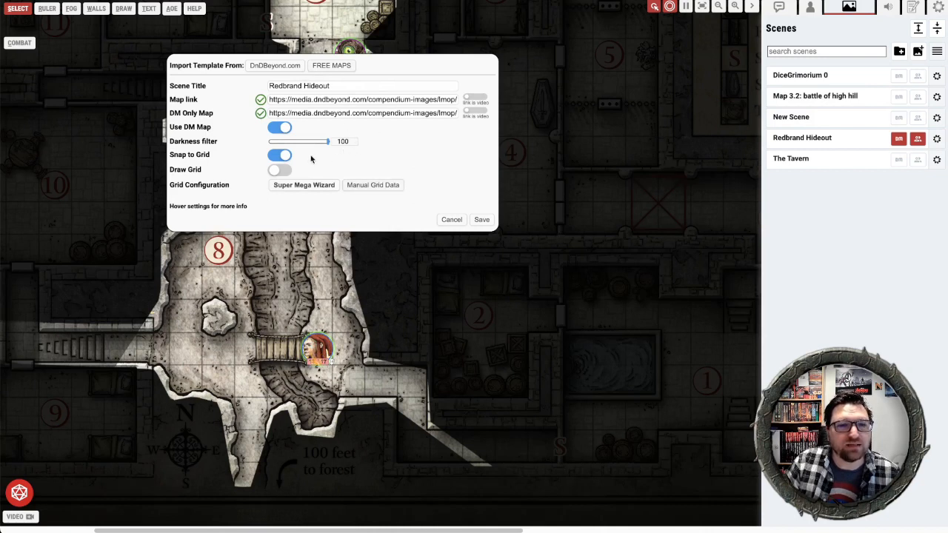
drag(173, 140, 199, 139)
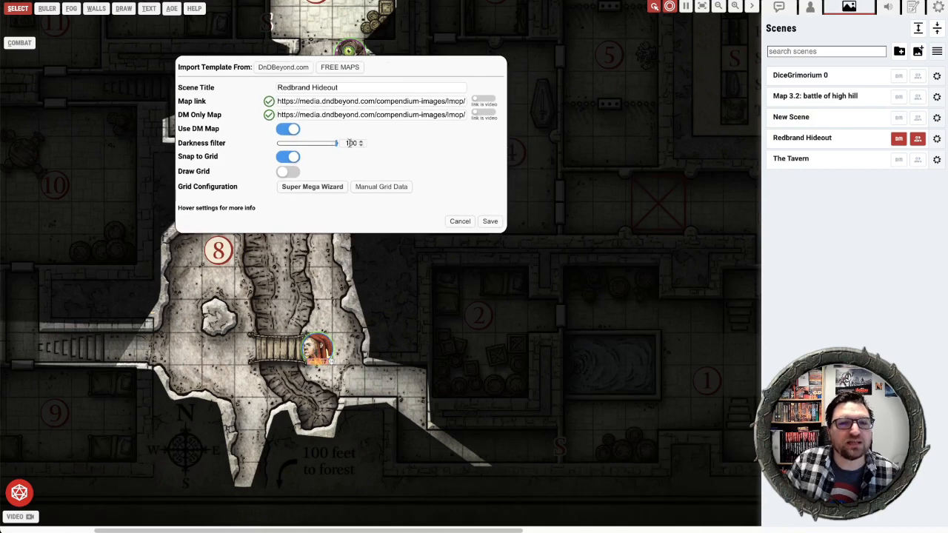
mouse_move(351, 143)
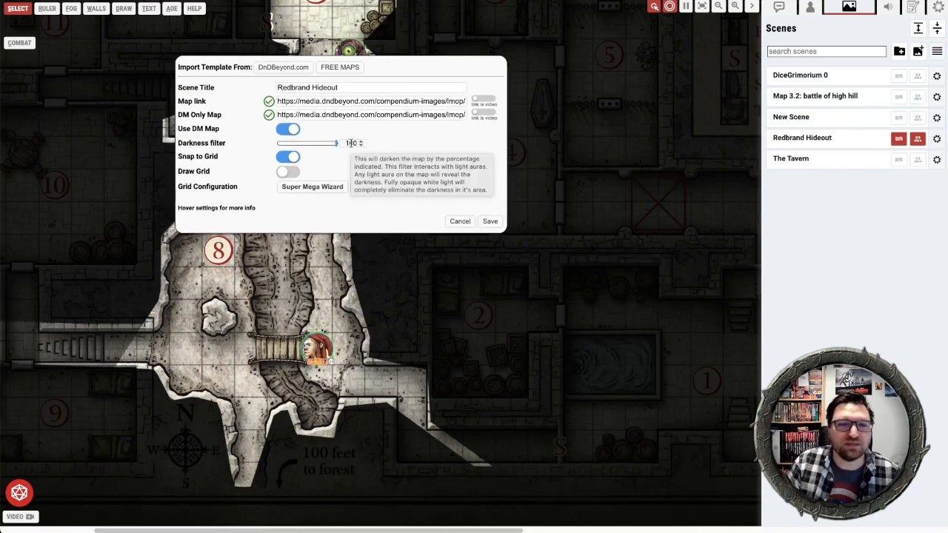
click(489, 221)
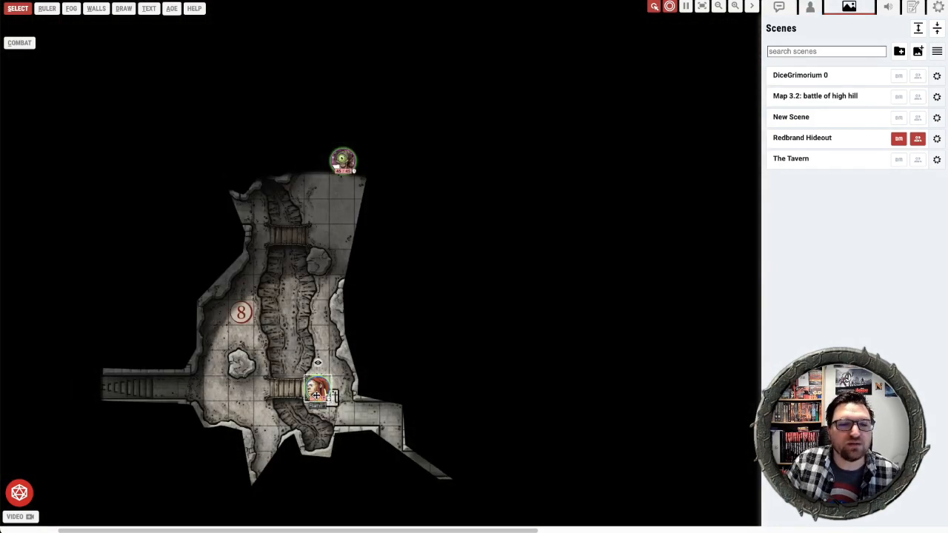
- Examine the character token's aura, vision/light and condition options in the DM view
drag(315, 396, 267, 395)
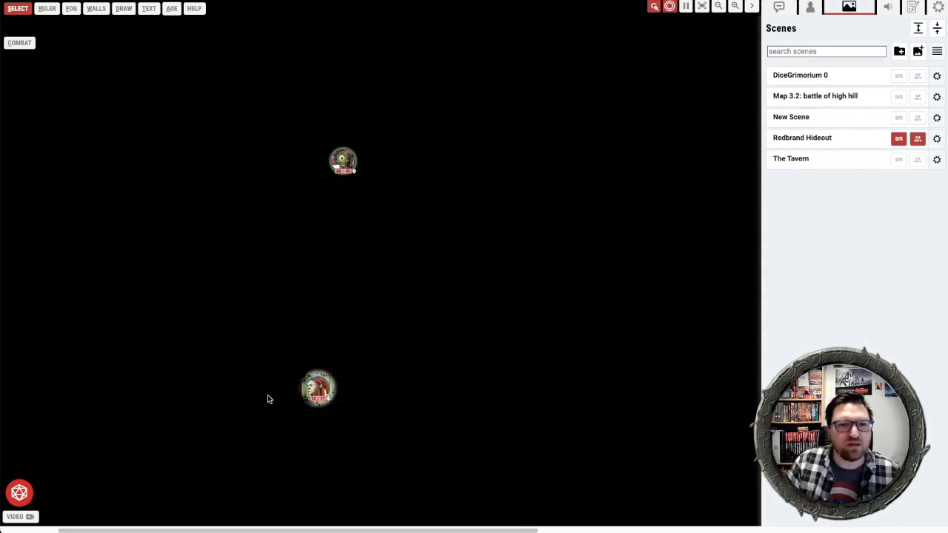
right_click(317, 384)
mouse_move(269, 436)
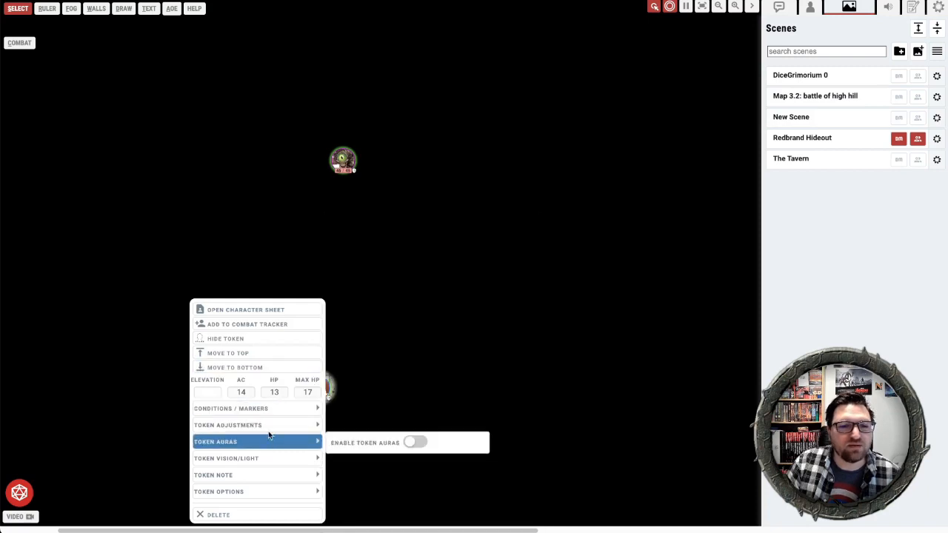
mouse_move(270, 456)
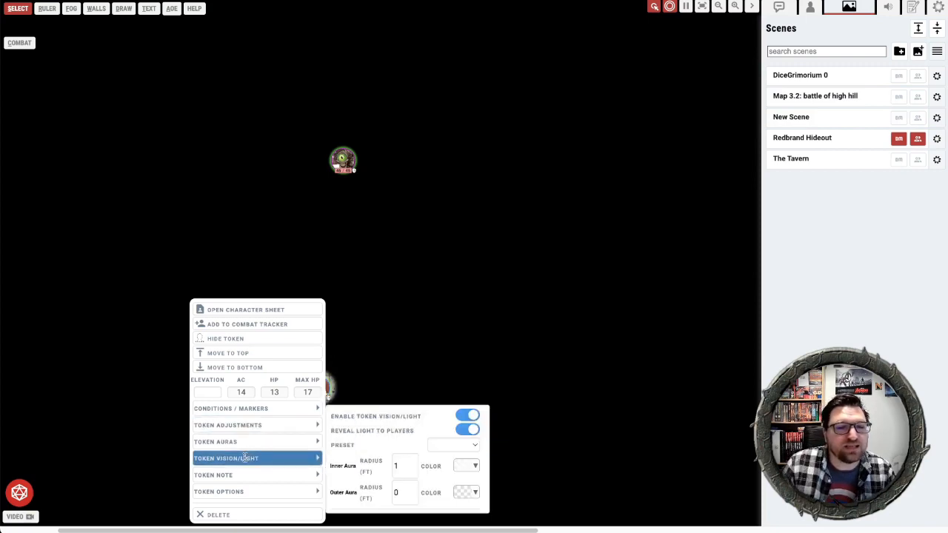
mouse_move(281, 408)
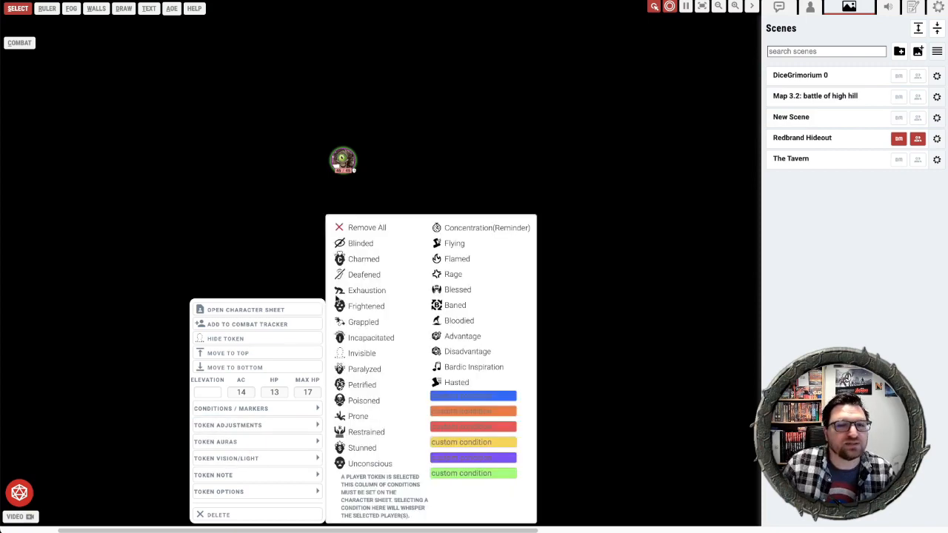
click(251, 216)
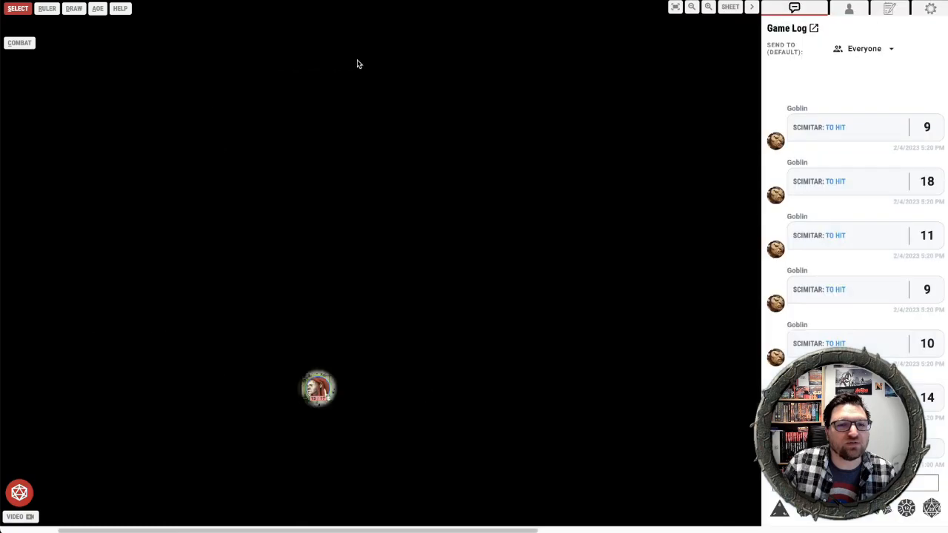
- In the player view, apply the Torch / Light (20/20) vision preset to the character token
right_click(318, 390)
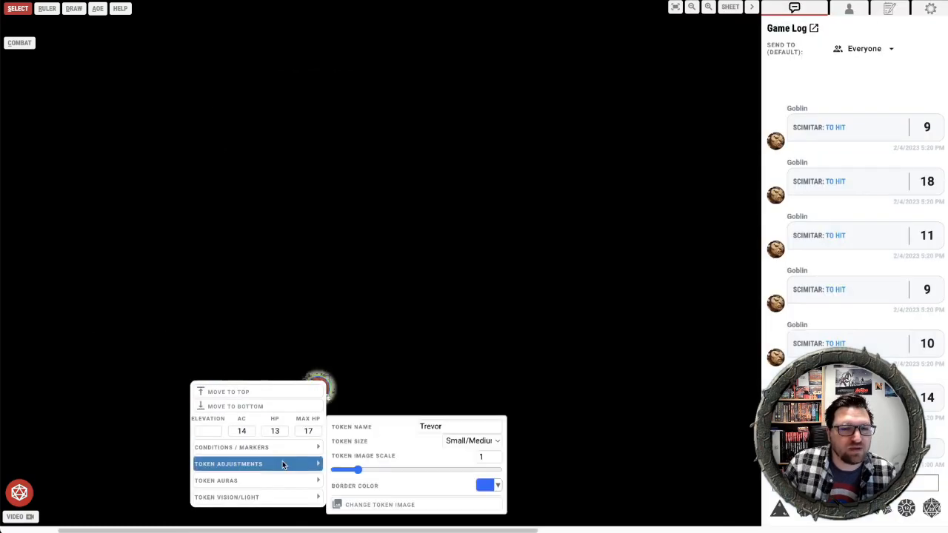
mouse_move(284, 480)
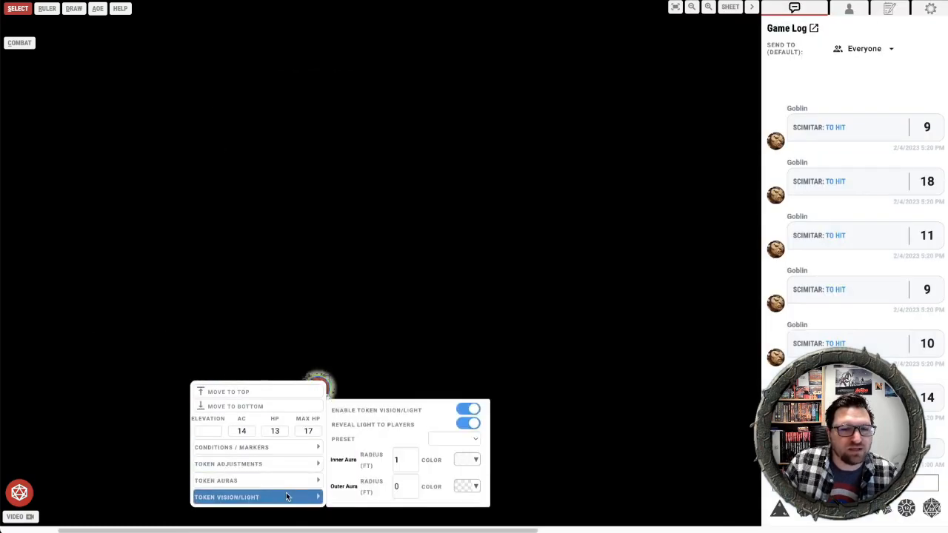
click(449, 440)
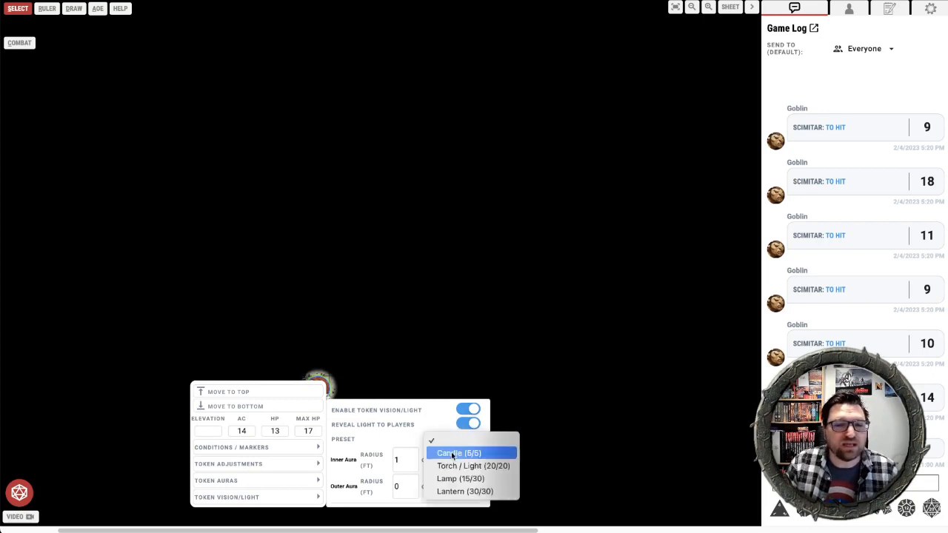
click(456, 466)
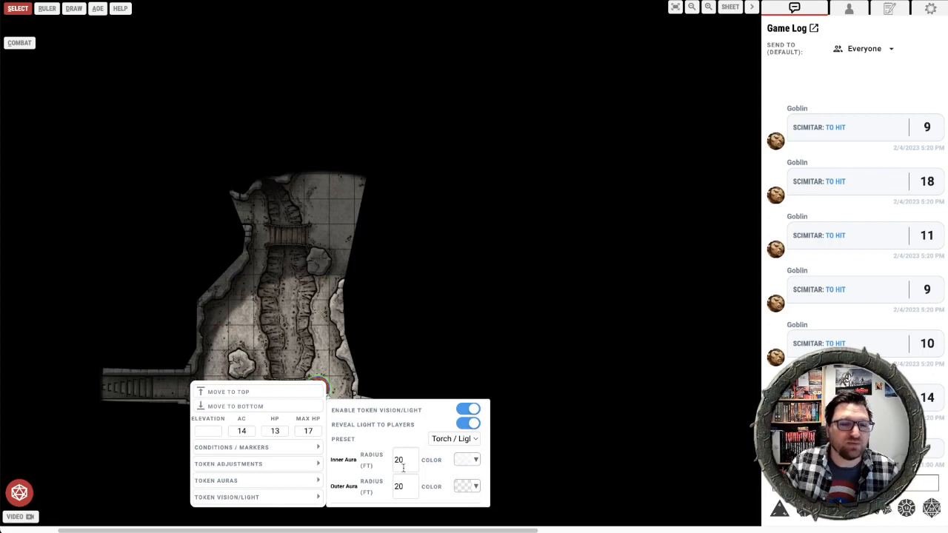
- Move the character token to the west end of the lower bridge and set its vision/light inner aura radius to 120 ft
drag(319, 387, 261, 386)
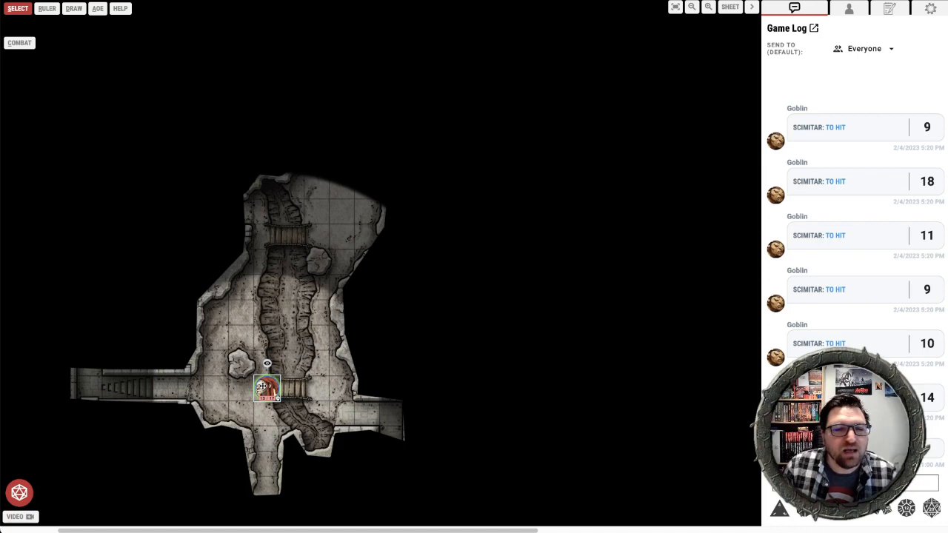
right_click(261, 386)
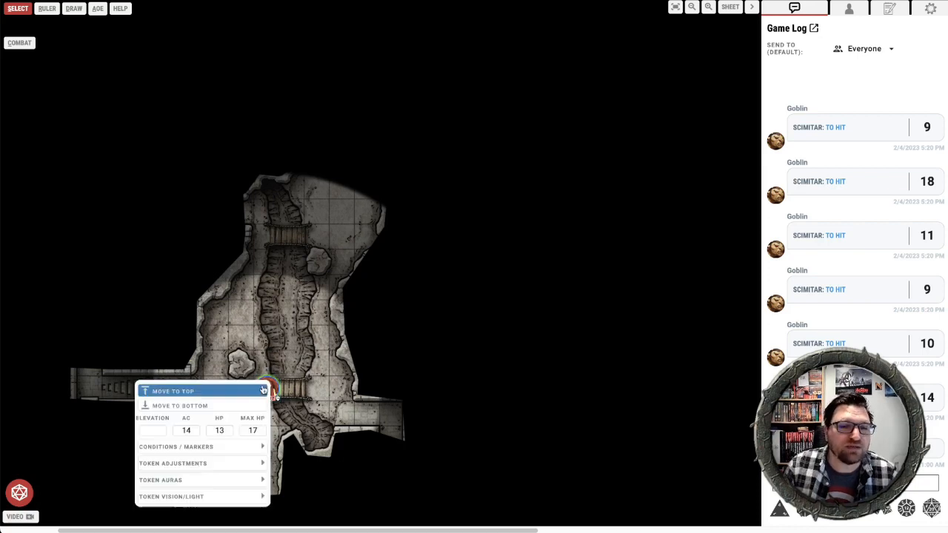
mouse_move(226, 496)
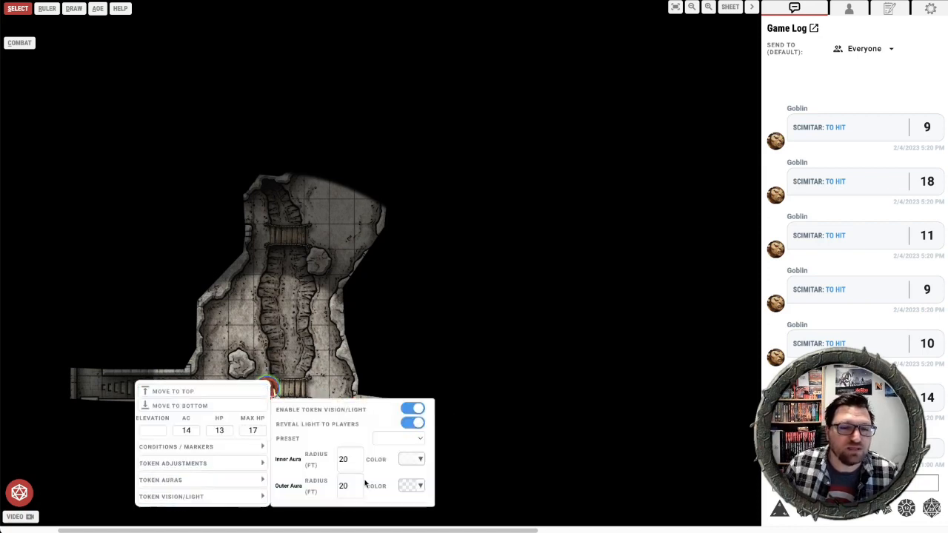
click(395, 440)
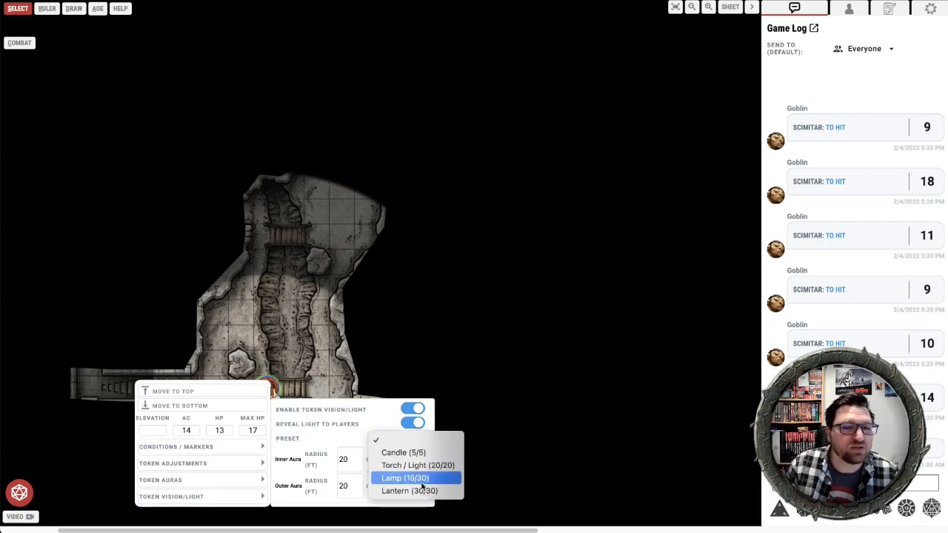
click(337, 441)
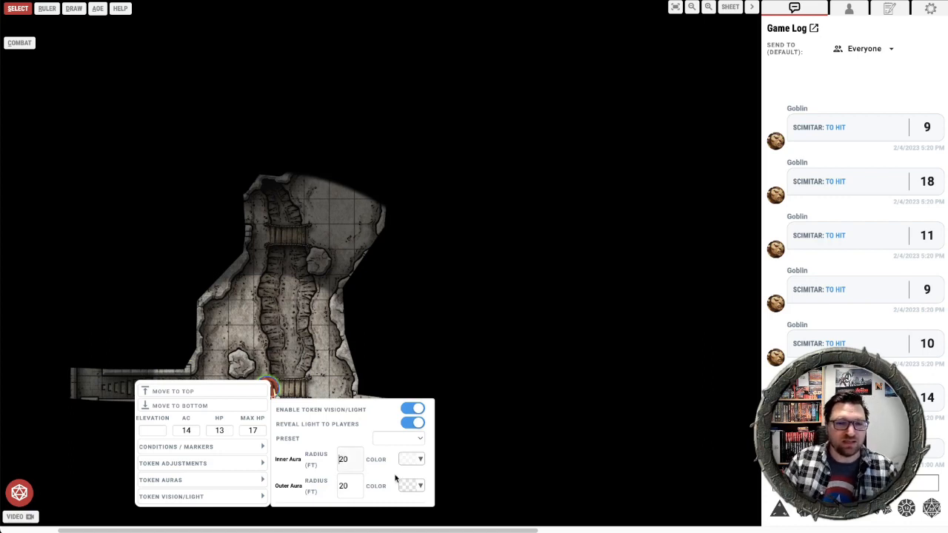
text(1)
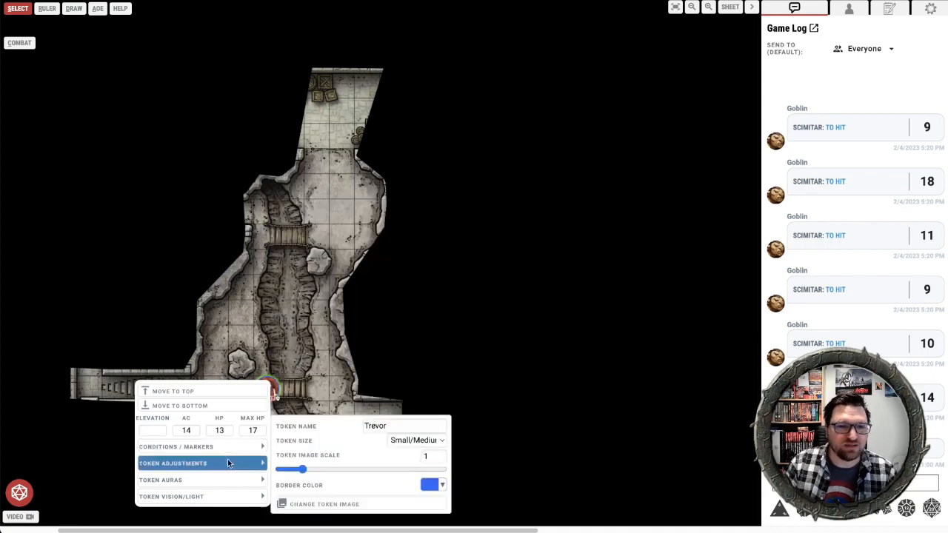
- Apply the Torch / Light (20/20) preset to the character token's vision/light and close its options
mouse_move(224, 498)
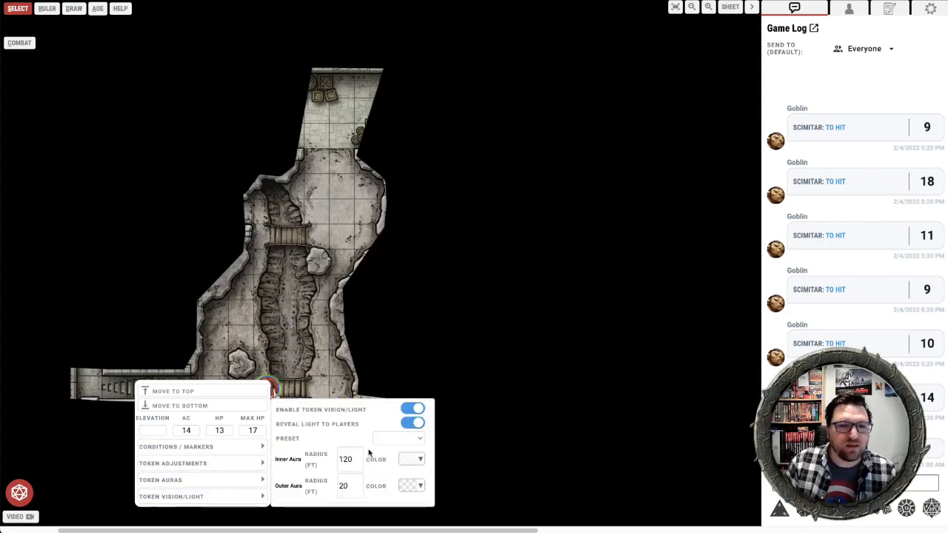
click(397, 438)
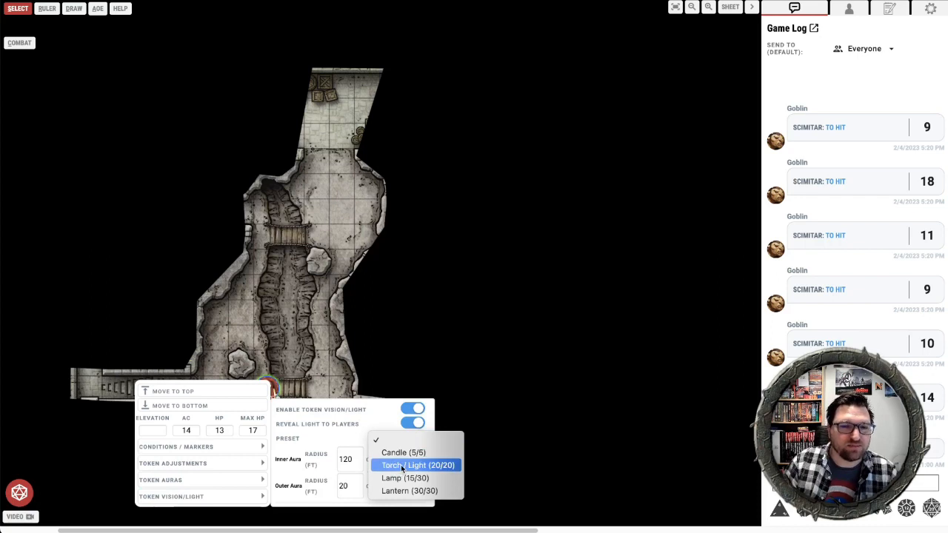
click(401, 464)
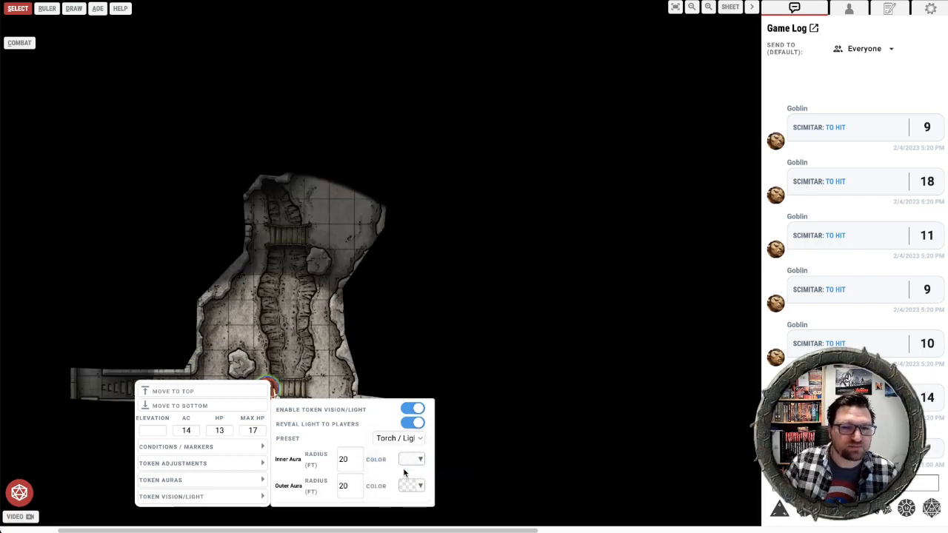
click(290, 339)
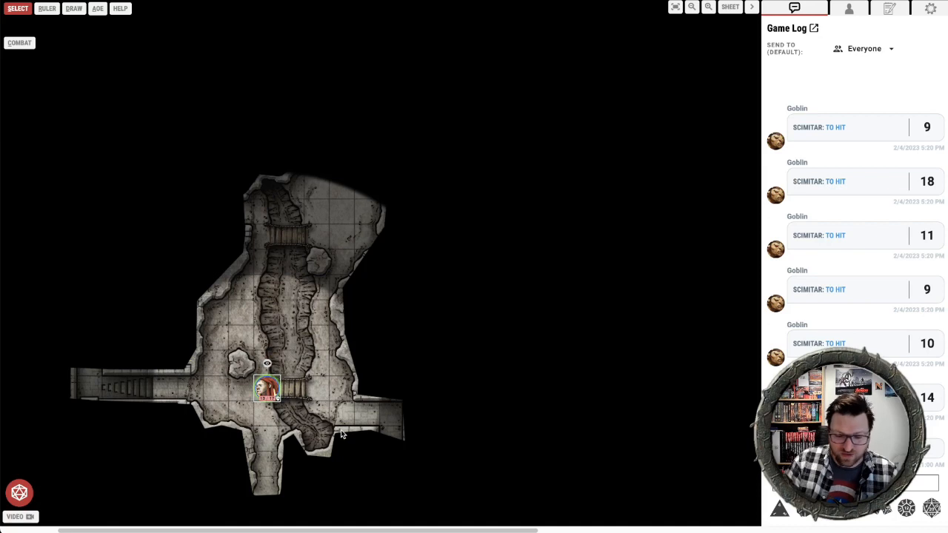
- Walk the character token east across the lower bridge into the passage entrance, and step it back beside the bridge's east end
key(Right)
key(Right)
key(Right)
key(Down)
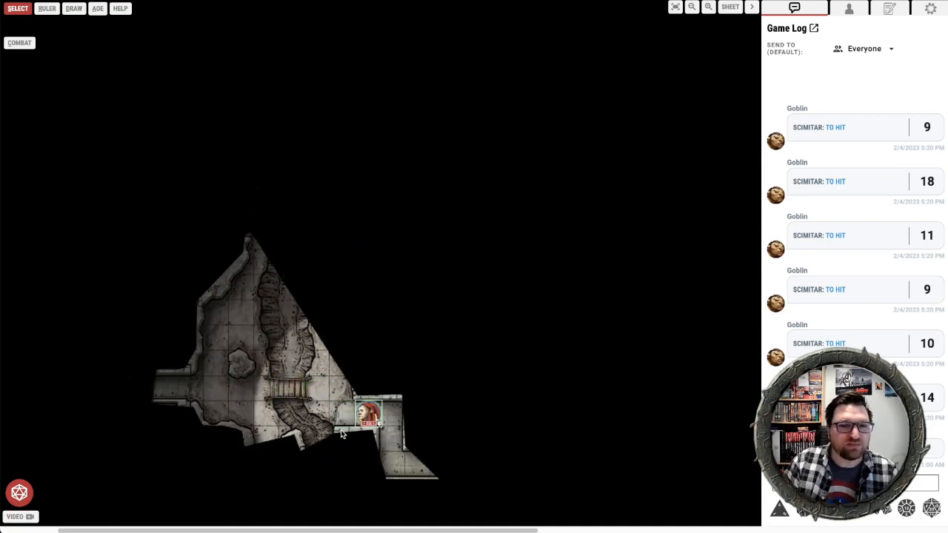
key(Up)
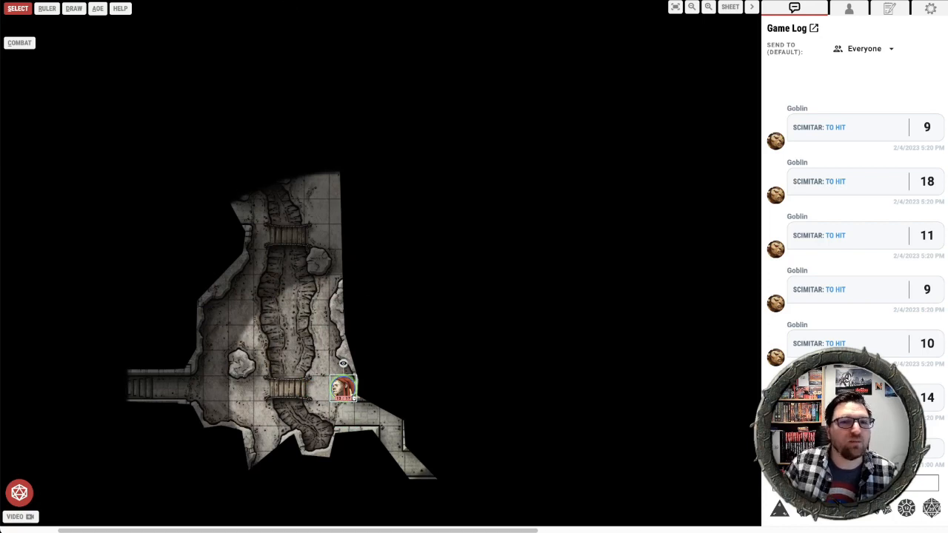
- Switch to the DM view and erase the walls around the door between room 10 and the corridor below it
key(alt+Tab)
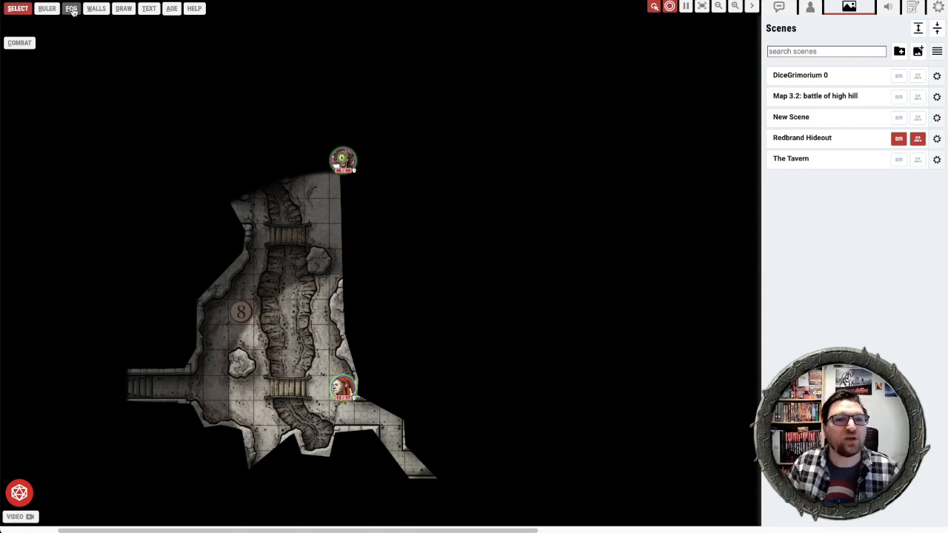
click(97, 8)
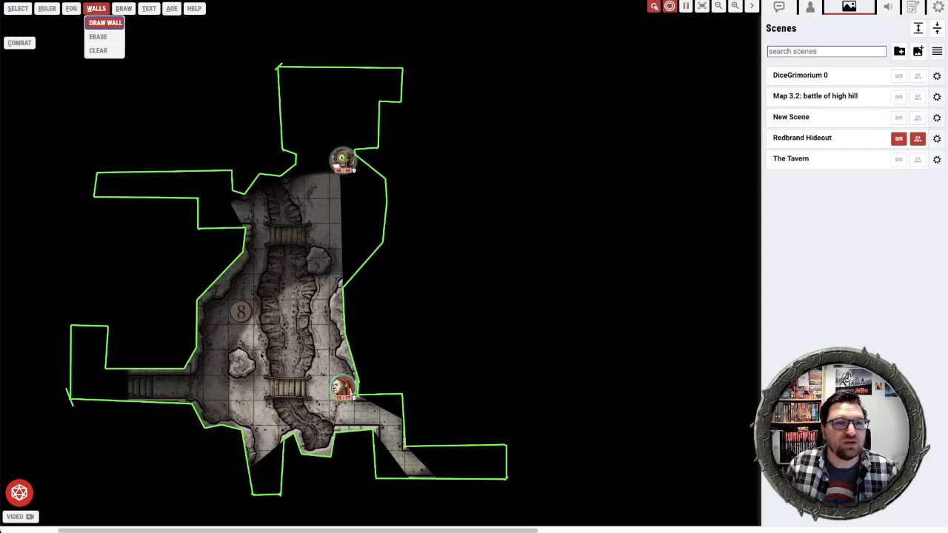
click(104, 39)
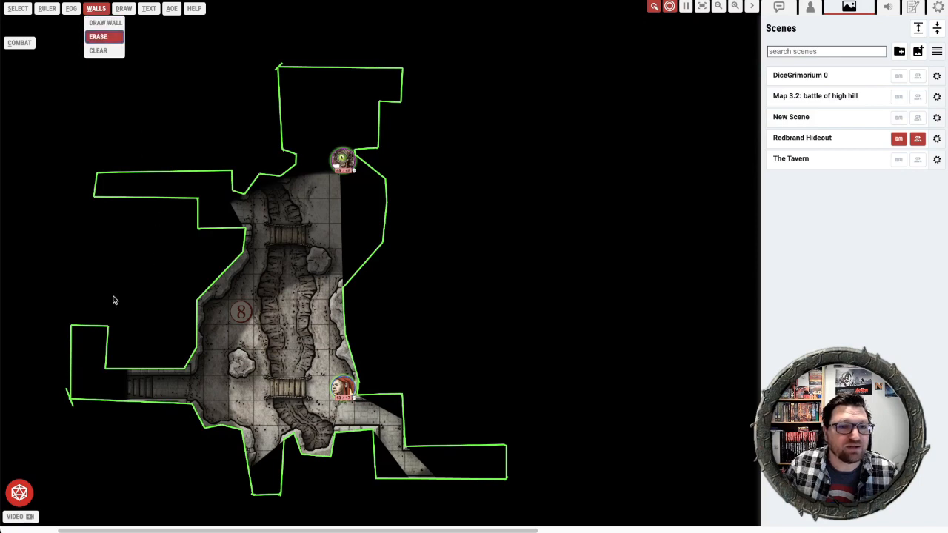
drag(60, 316, 129, 337)
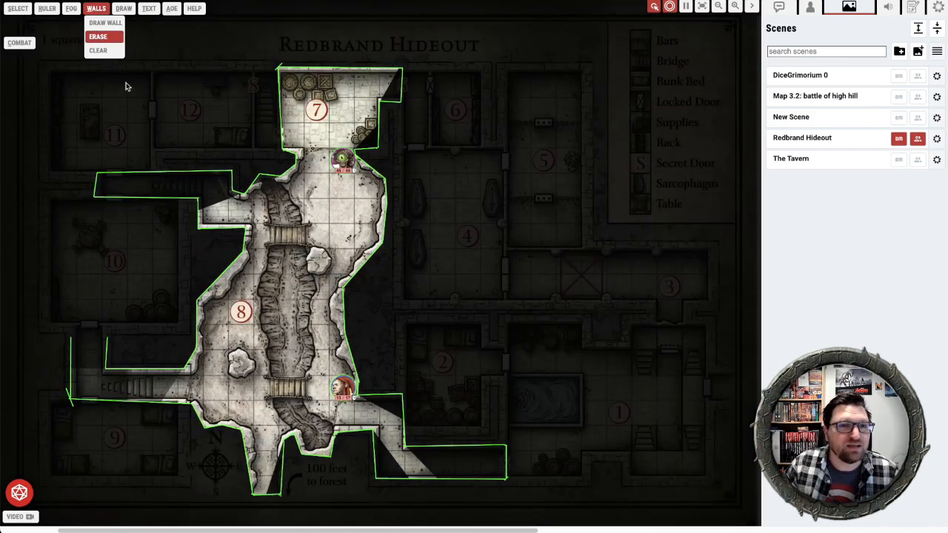
click(13, 9)
- In the player view, move the character token to the corner at the west end of the stair corridor
click(356, 1)
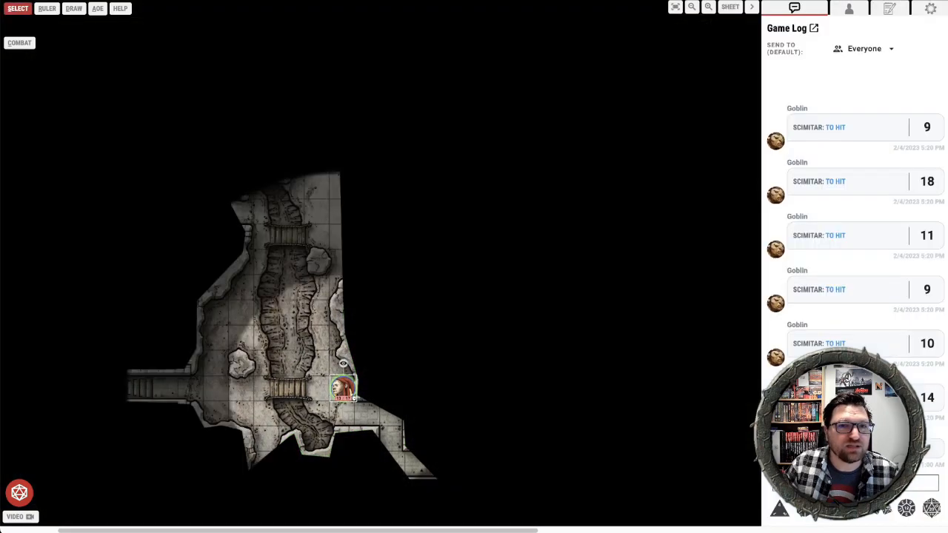
drag(345, 386, 88, 377)
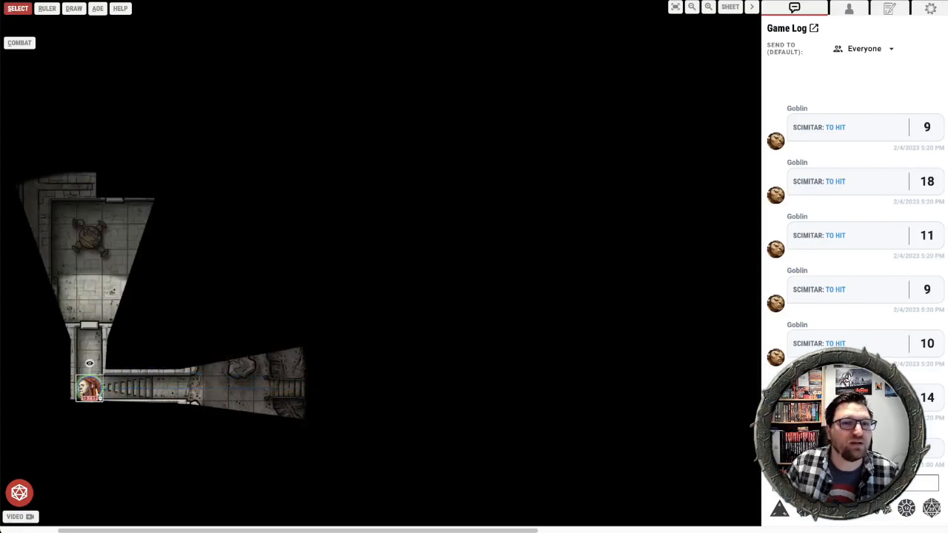
- In the DM view, redraw the walls around the corridor's end, closing off the door to room 10, and return to selection mode
click(296, 0)
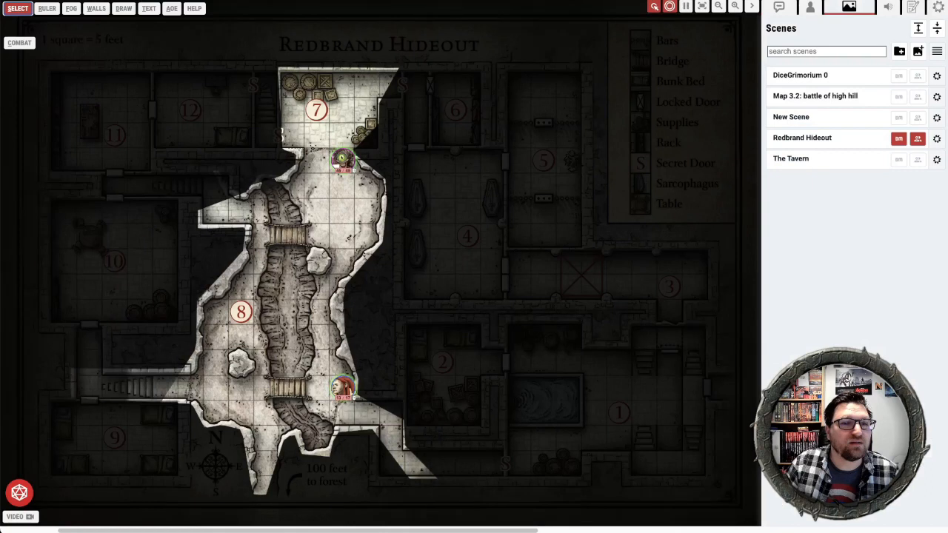
click(96, 9)
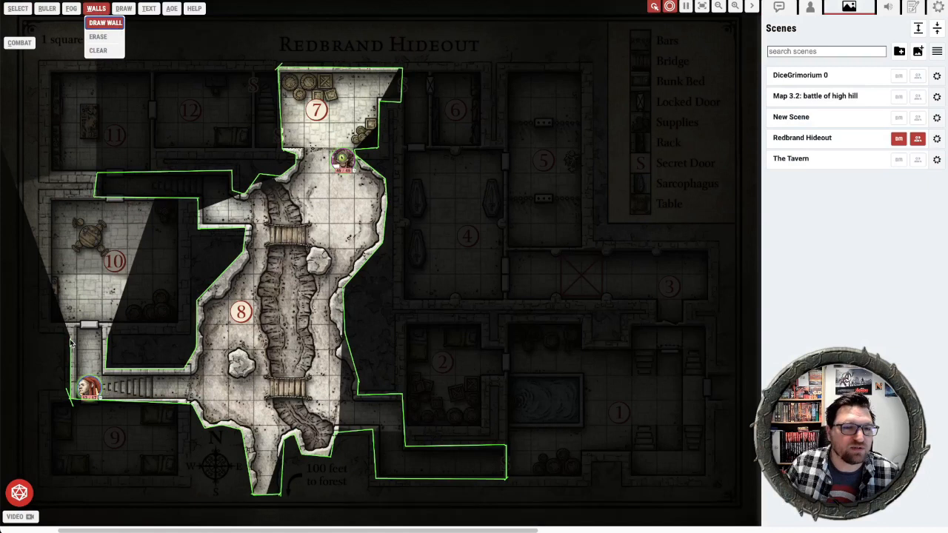
scroll(93, 317, up, 5)
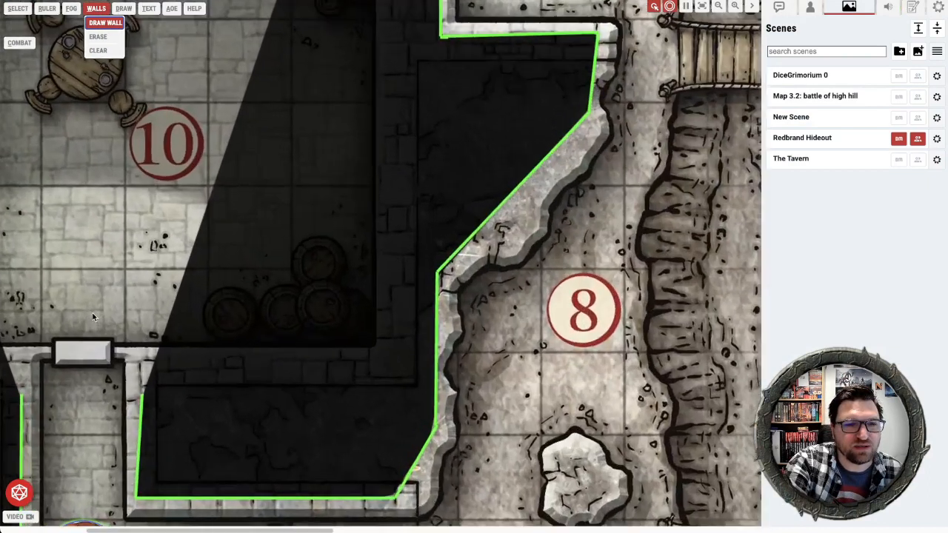
scroll(92, 317, up, 2)
scroll(92, 317, down, 1)
scroll(92, 317, left, 1)
scroll(93, 317, down, 1)
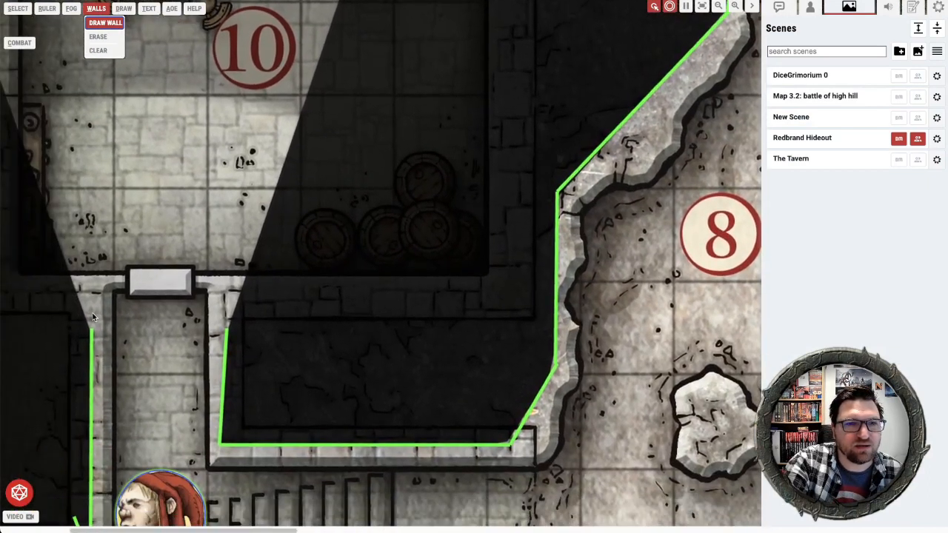
drag(92, 330, 92, 298)
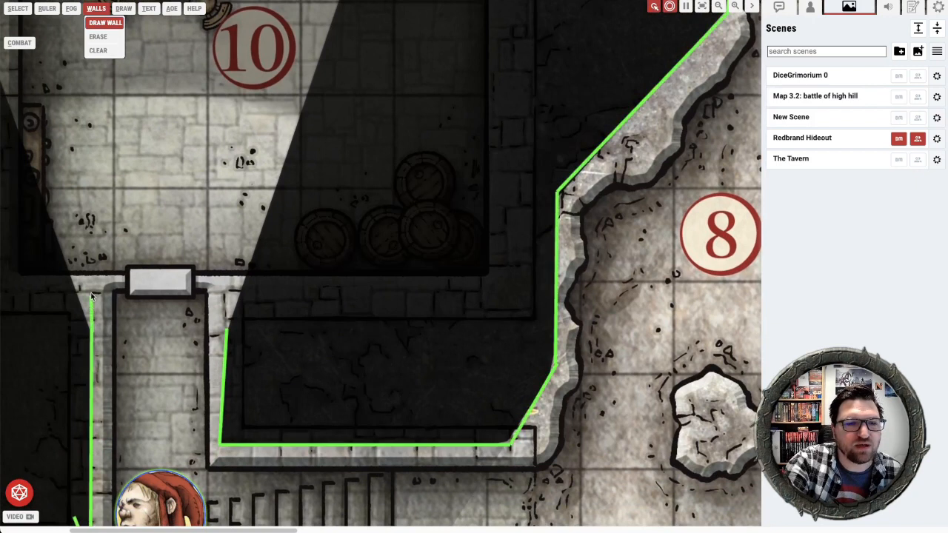
click(92, 281)
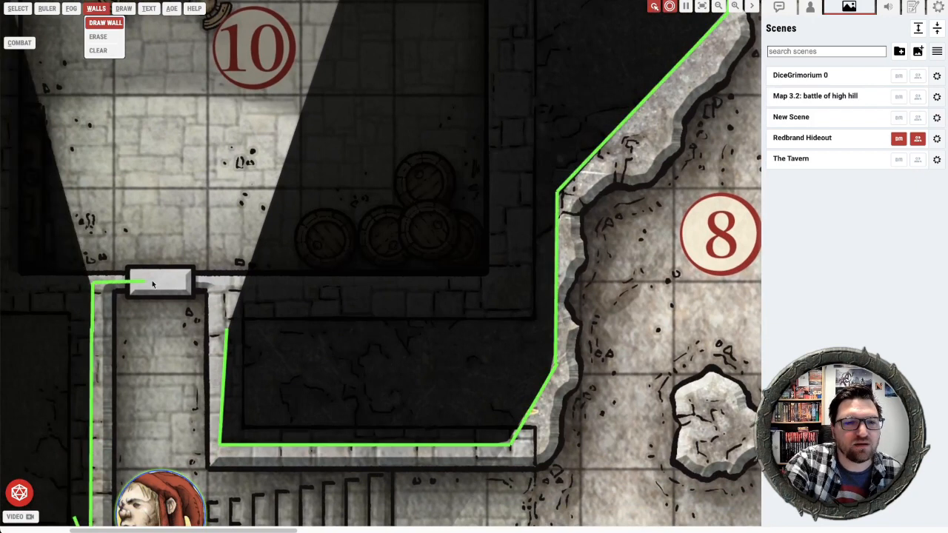
click(220, 282)
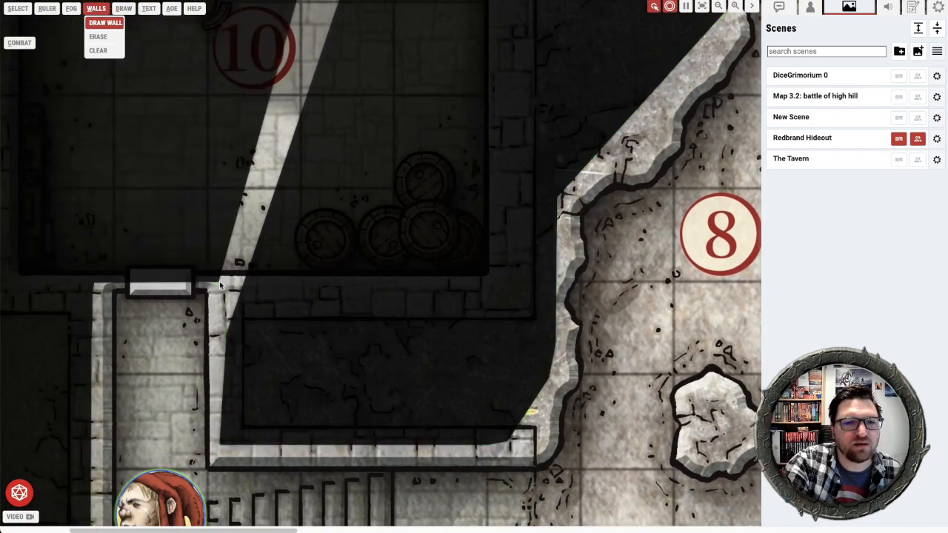
click(226, 335)
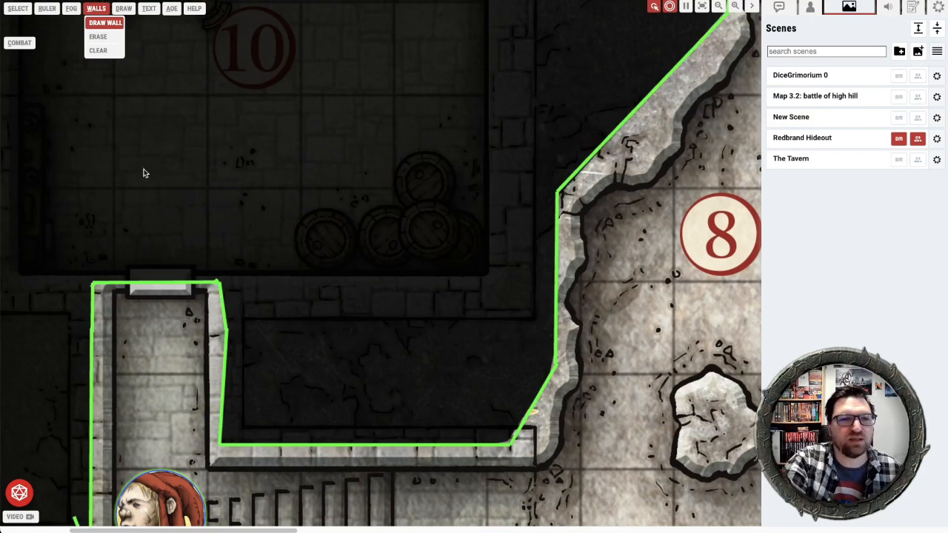
click(18, 9)
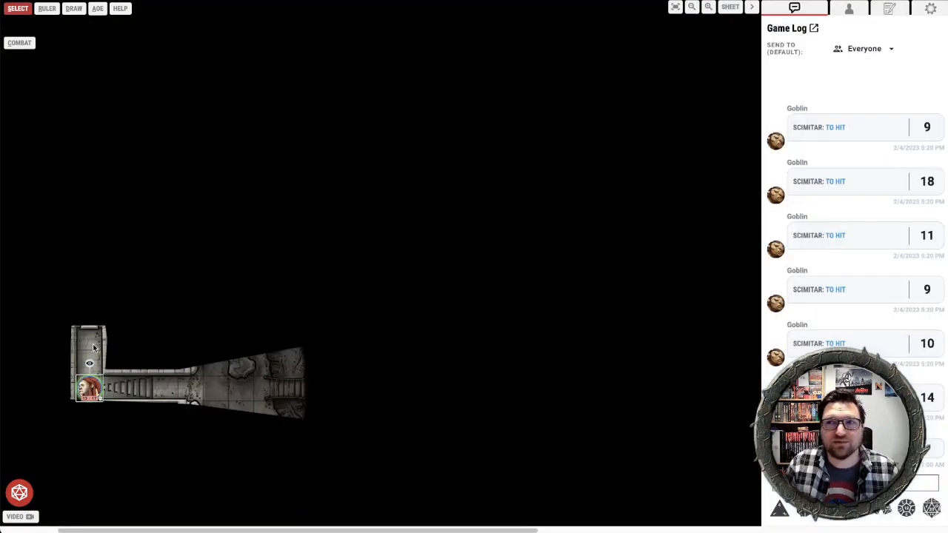
- In the player view, move the character token back into area 8 below the western boulder, and review the lit area in the DM view
drag(79, 396, 228, 400)
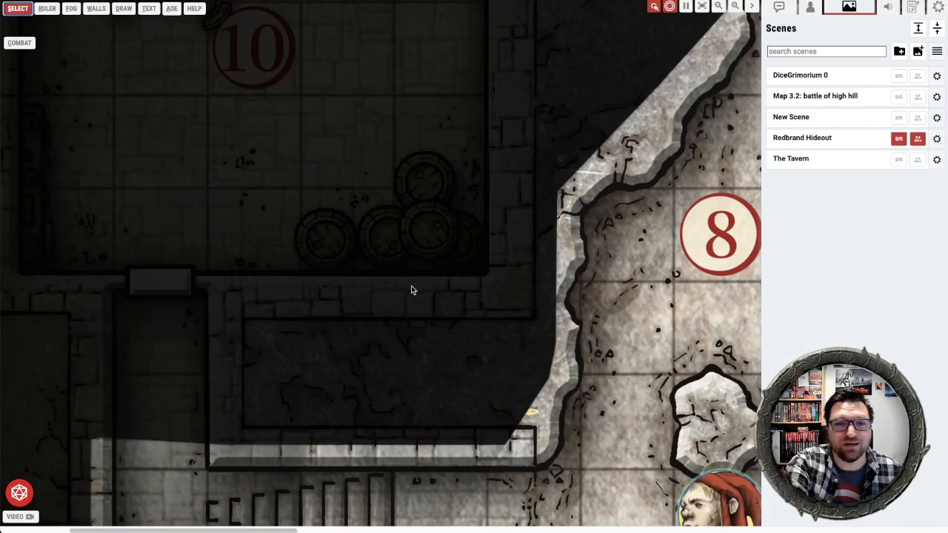
scroll(413, 290, down, 10)
scroll(413, 291, up, 4)
scroll(413, 290, up, 5)
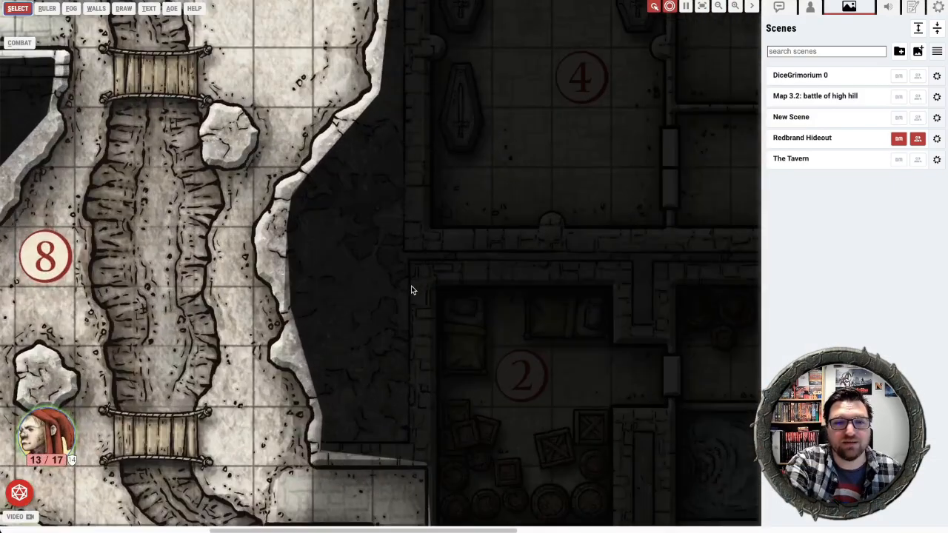
scroll(412, 290, left, 3)
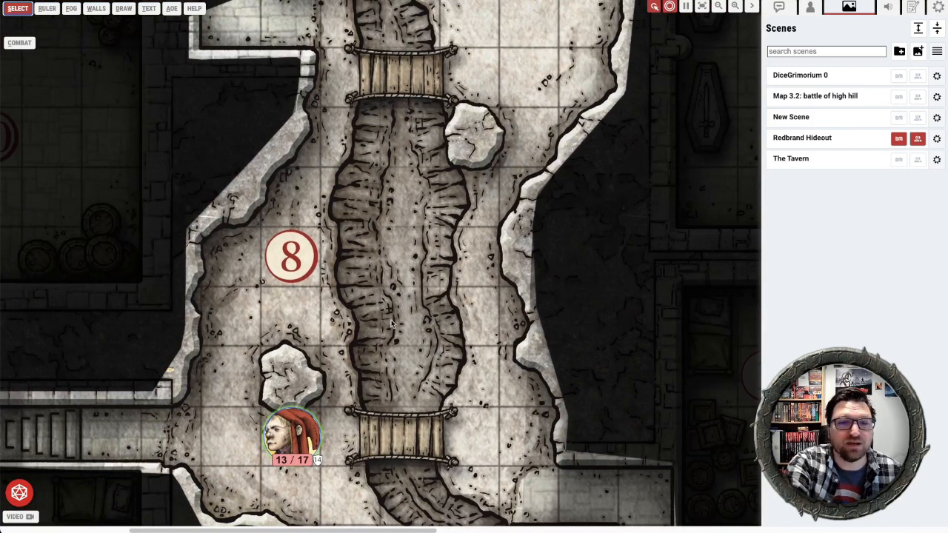
scroll(392, 326, down, 5)
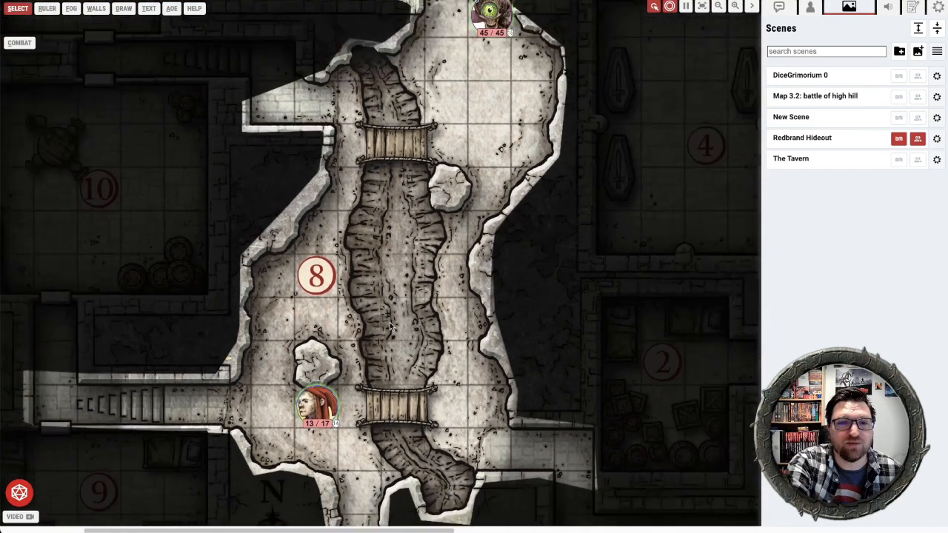
scroll(391, 326, down, 2)
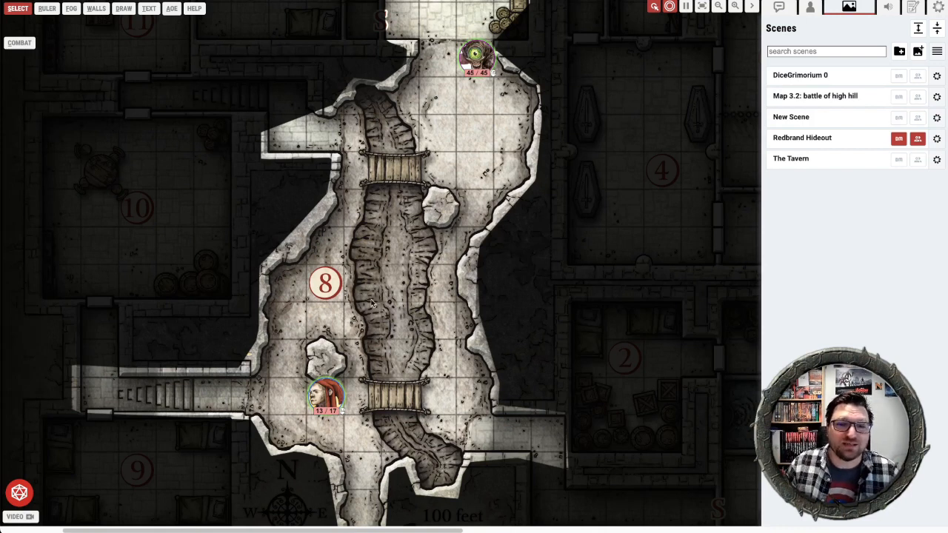
scroll(372, 302, down, 1)
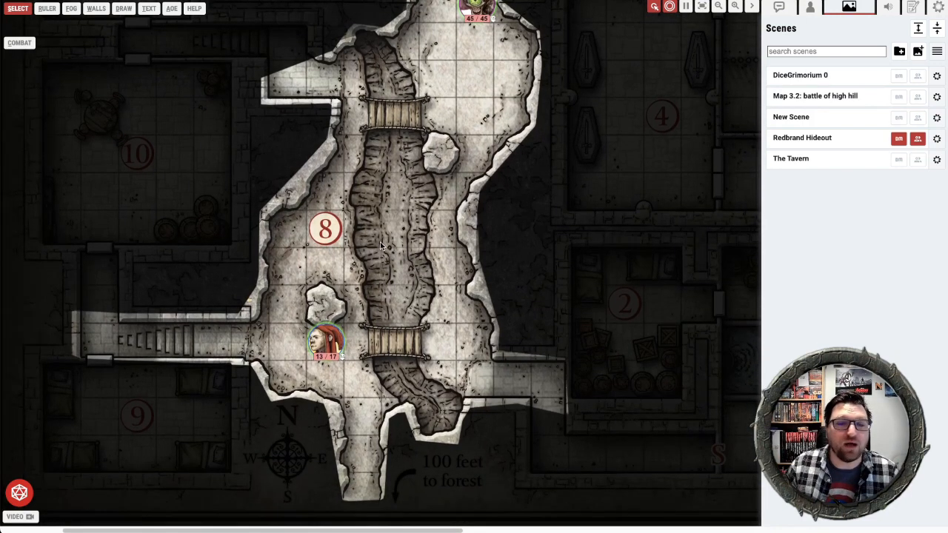